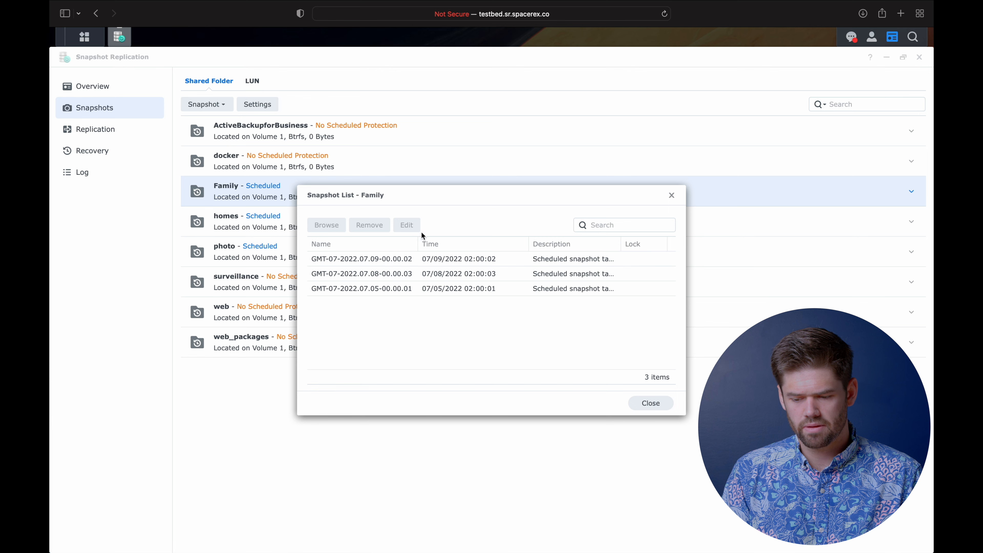
- Enable 'Make snapshot visible' in the Advanced snapshot settings and save it
click(671, 195)
key(ctrl+Right)
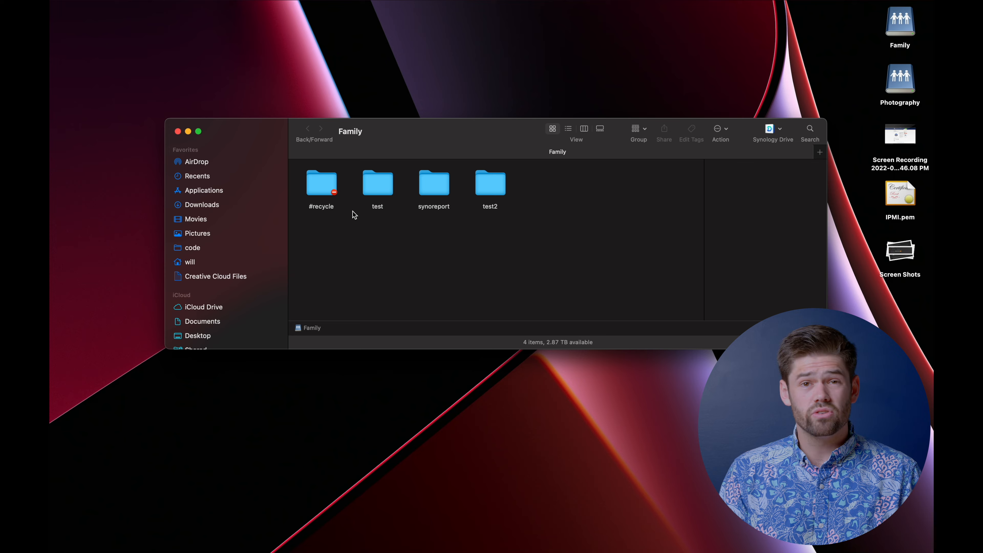
key(ctrl+Left)
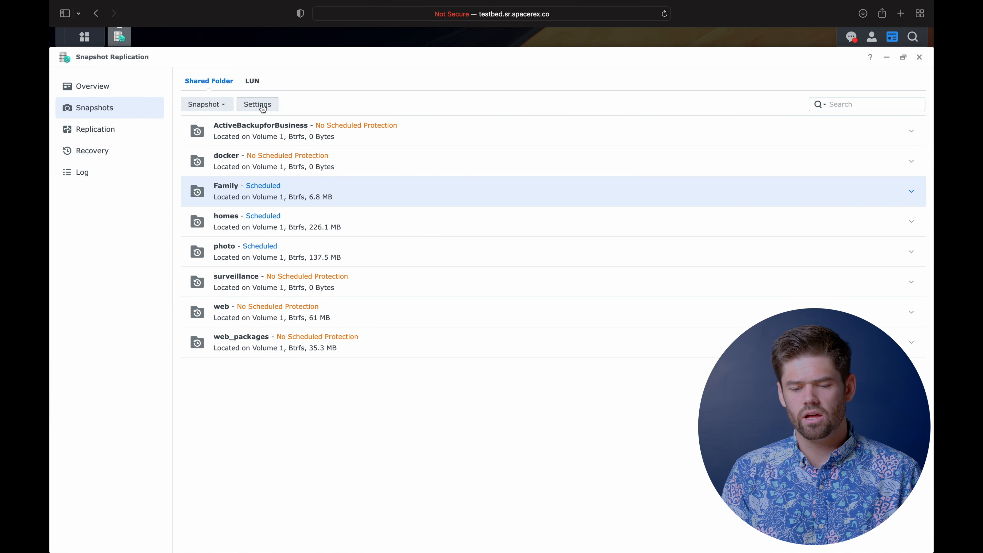
click(257, 105)
click(435, 189)
click(394, 247)
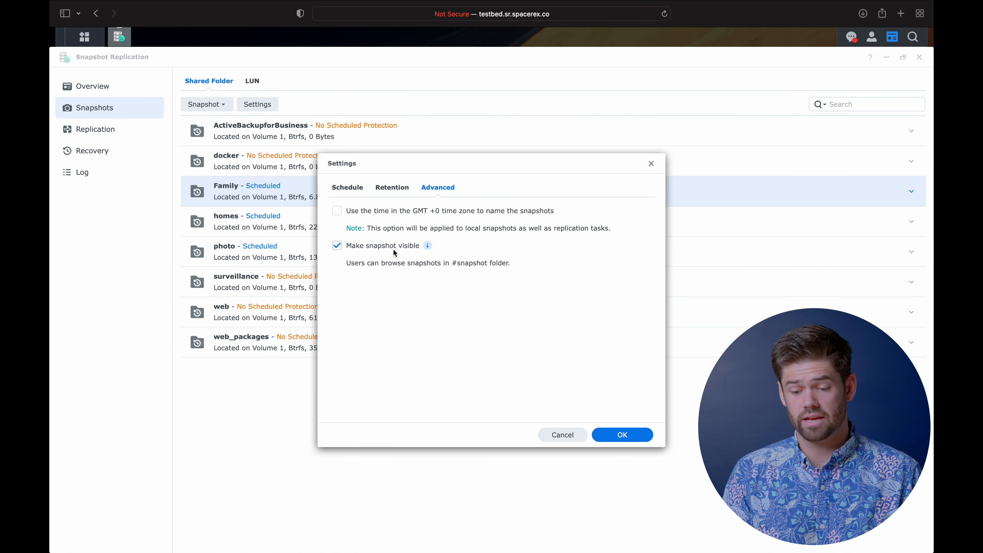
click(643, 442)
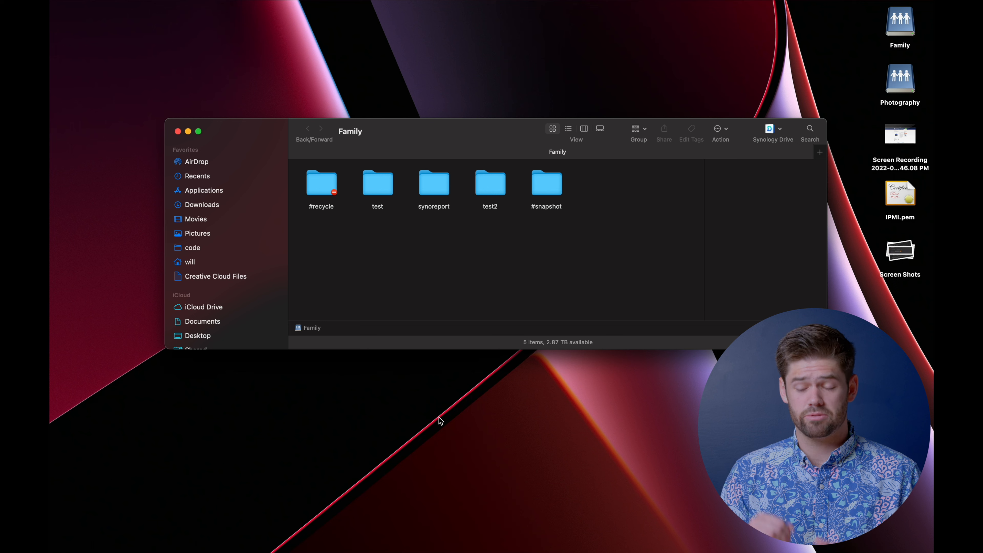
double_click(546, 183)
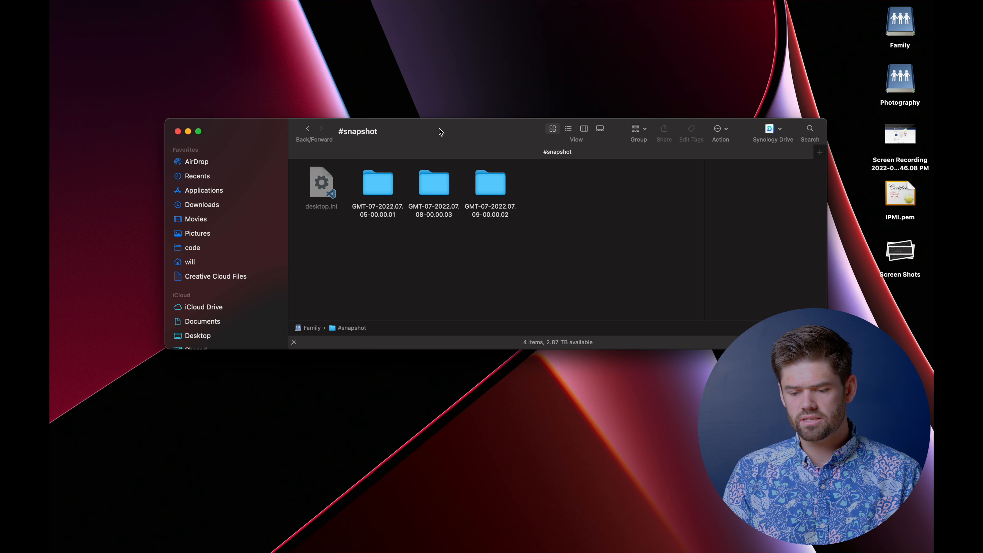
drag(439, 132, 411, 51)
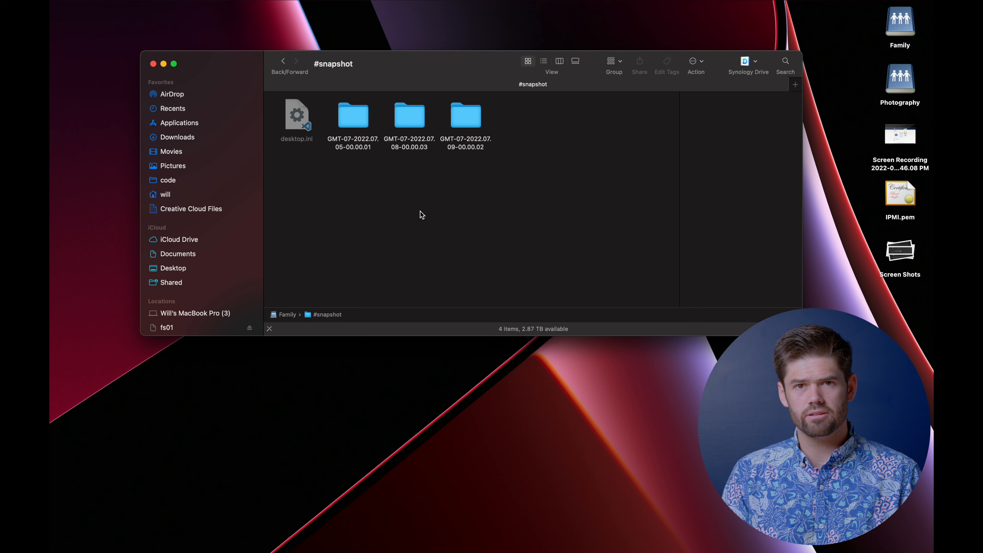
click(369, 145)
double_click(360, 118)
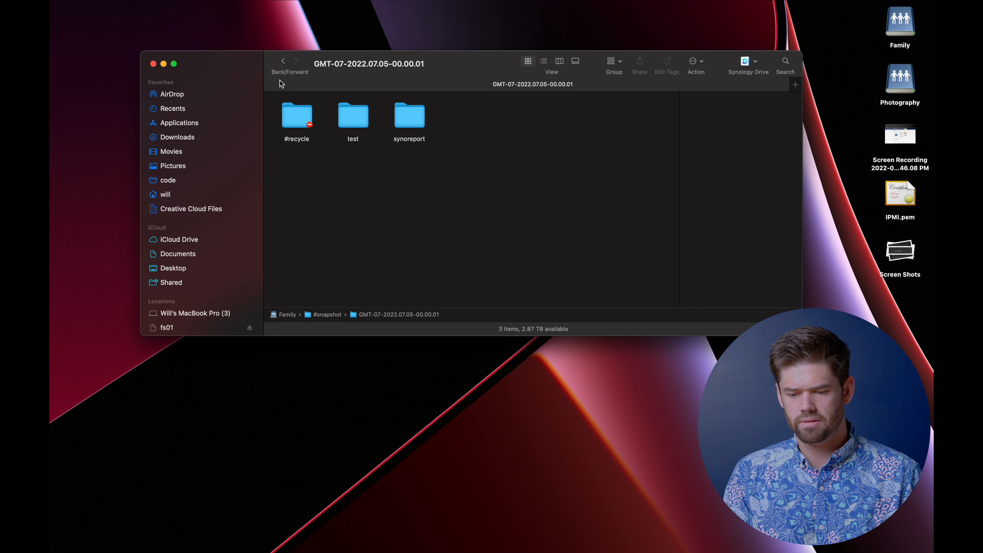
click(282, 61)
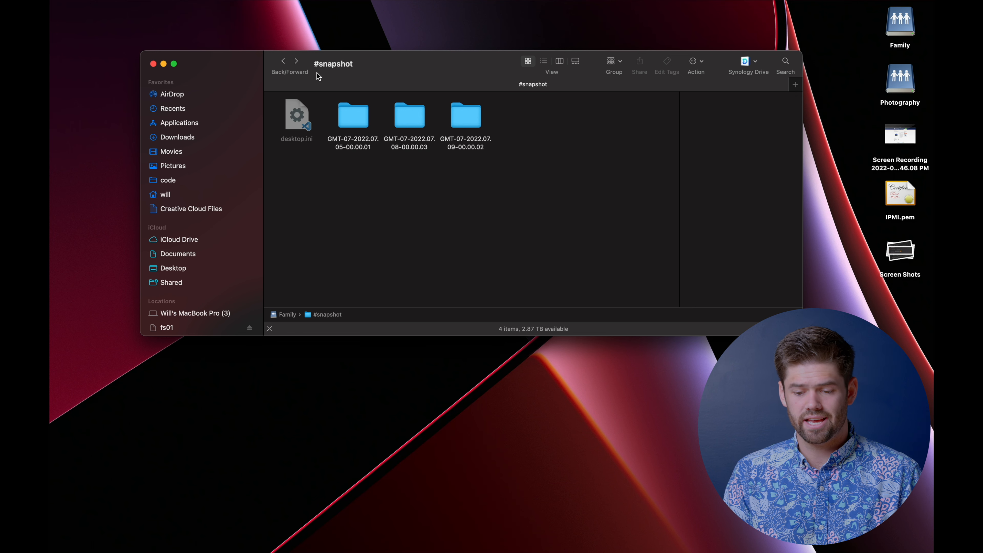
click(283, 61)
- Create a folder named 'Very important data' in Family and open it
right_click(451, 201)
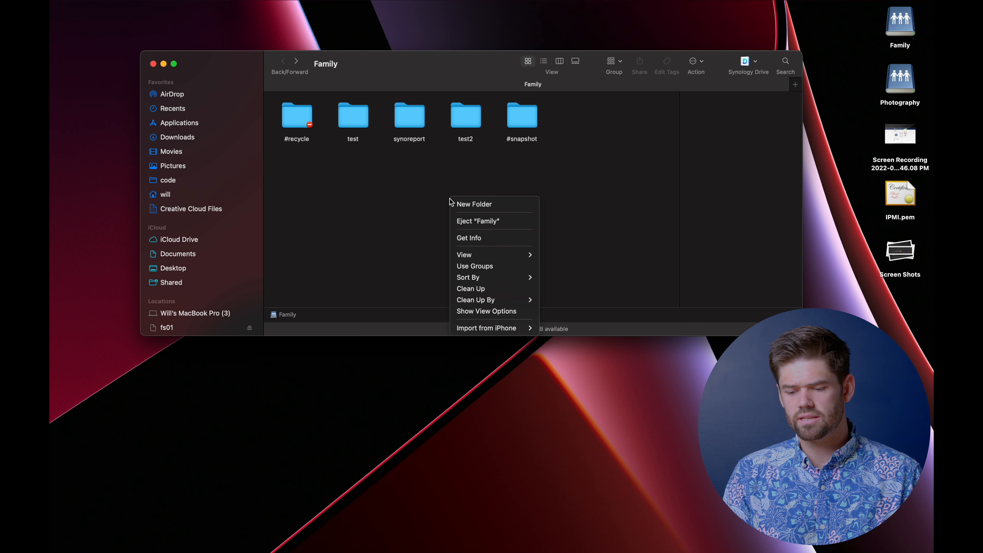
click(474, 204)
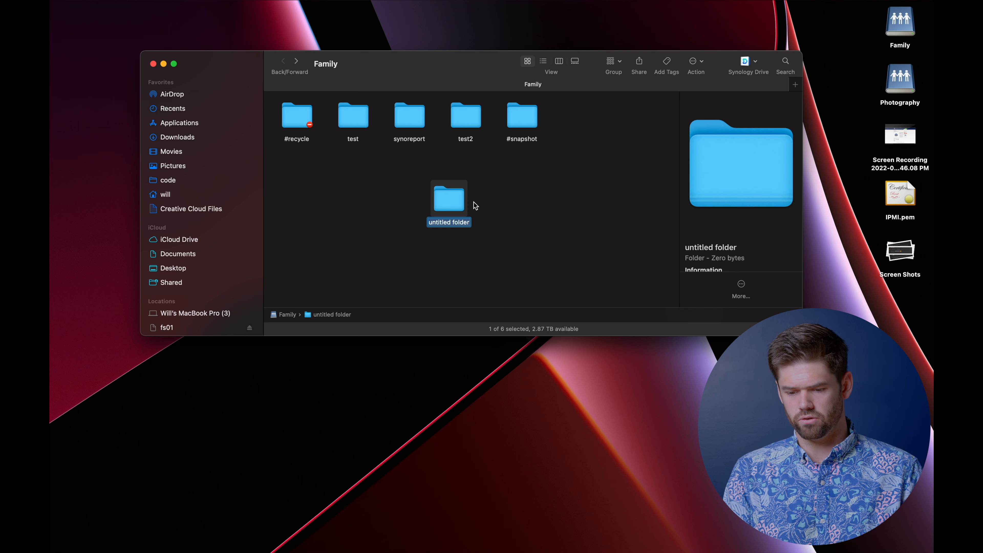
text(Very important data)
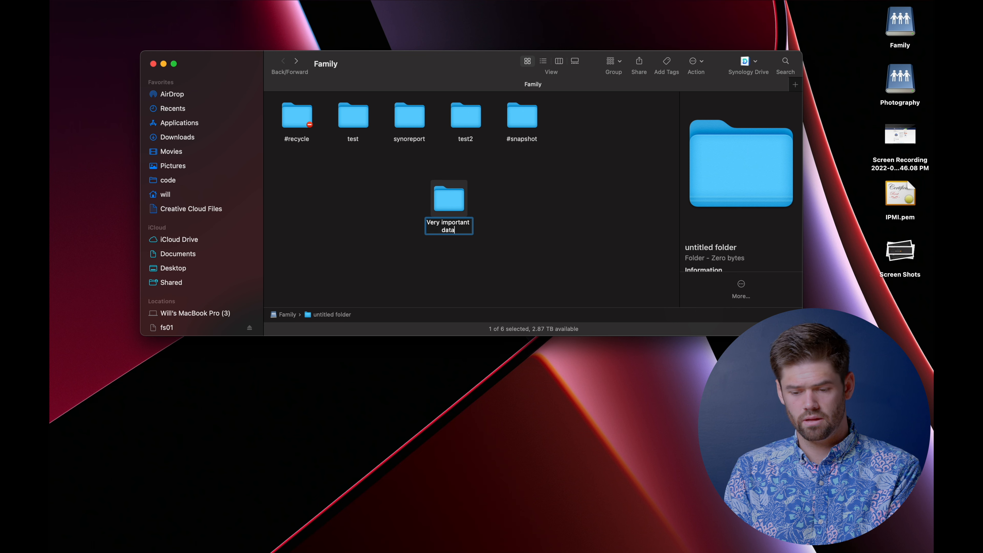
key(Return)
double_click(464, 209)
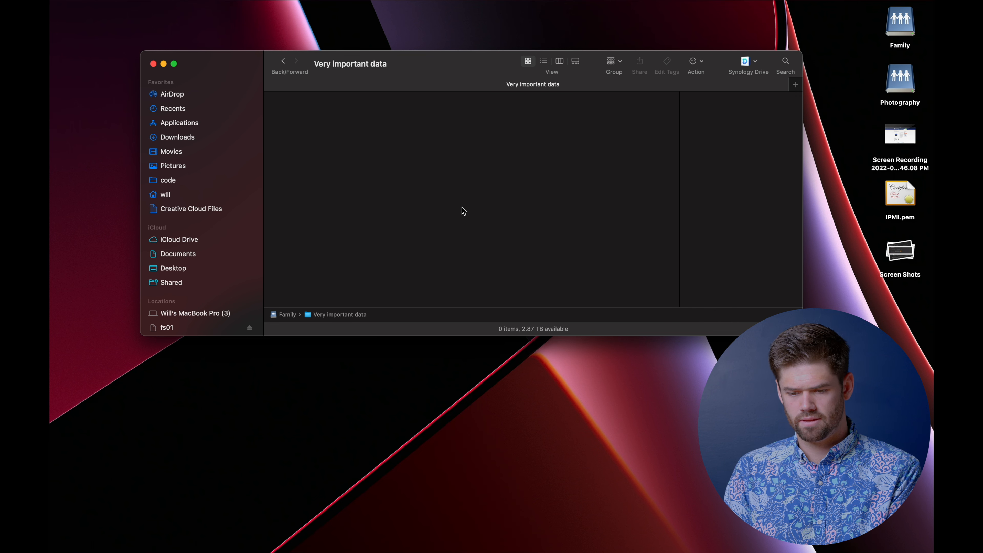
- Launch TextEdit from Spotlight search
right_click(406, 202)
click(348, 230)
key(super+space)
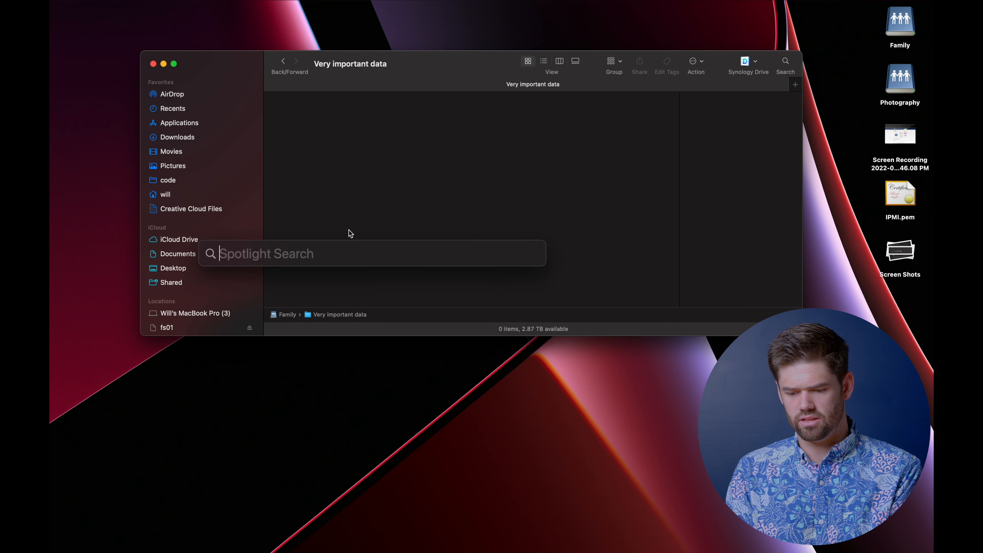
text(text)
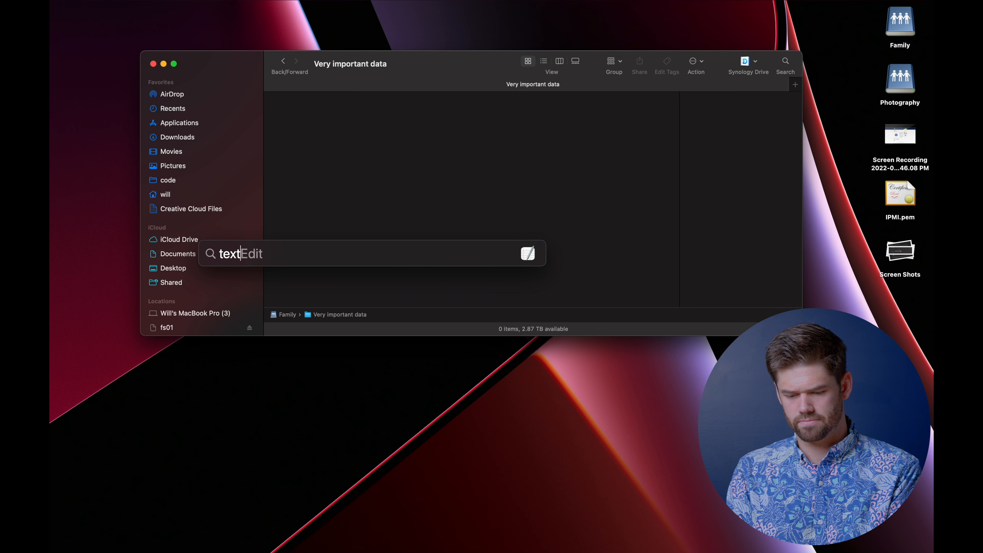
key(Return)
- Start a new blank TextEdit document and save it into Very important data
click(394, 300)
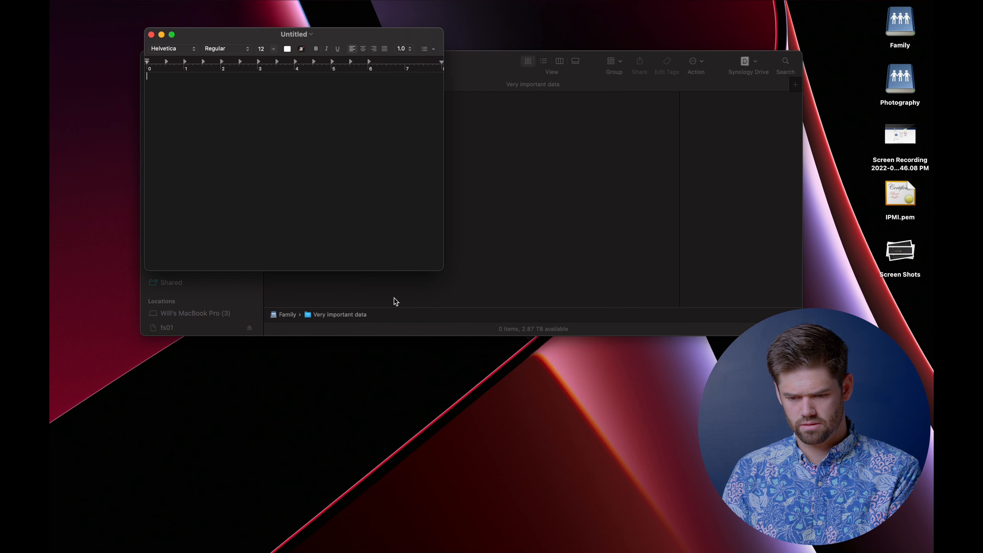
key(super+s)
click(305, 81)
click(281, 209)
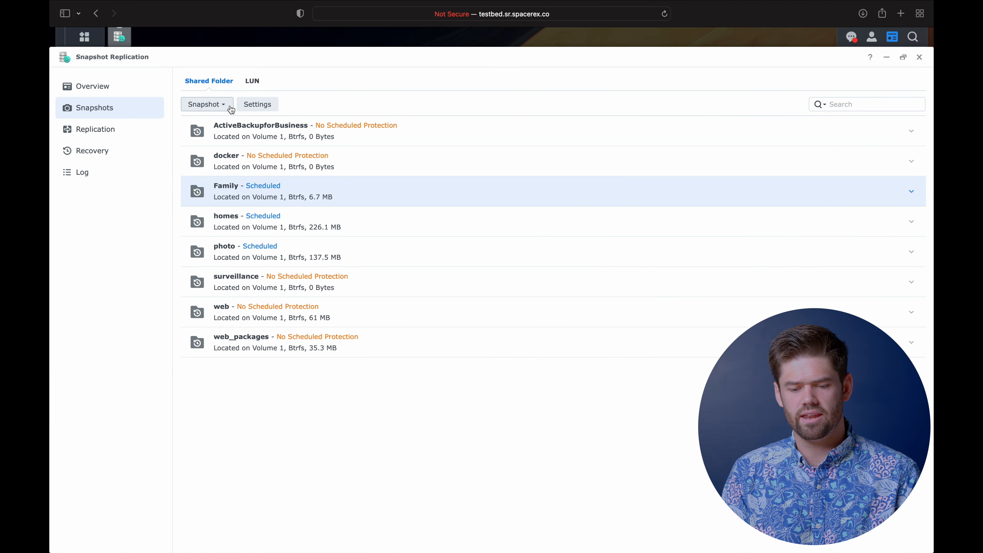
- Take an unlocked manual snapshot of Family with the description 'For demo'
click(231, 110)
click(222, 124)
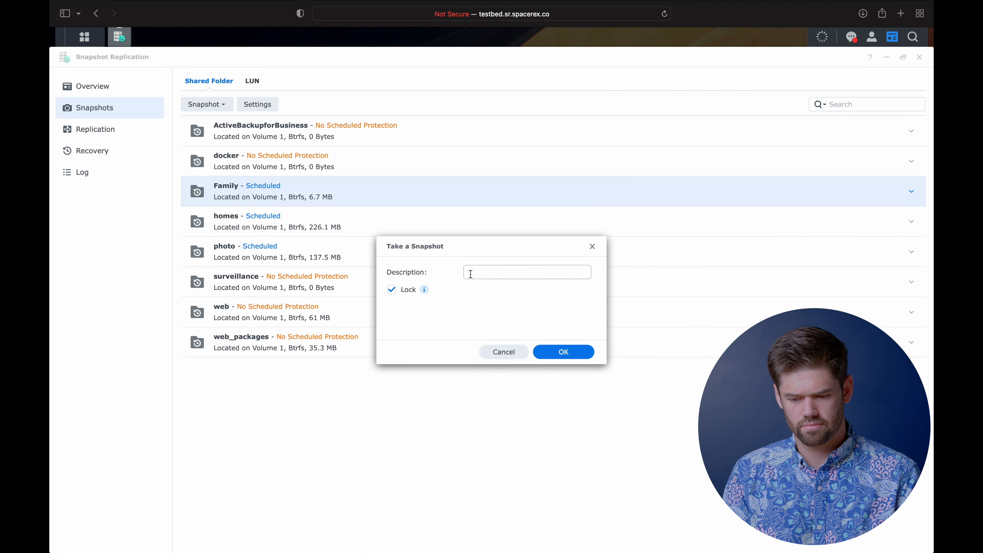
click(391, 289)
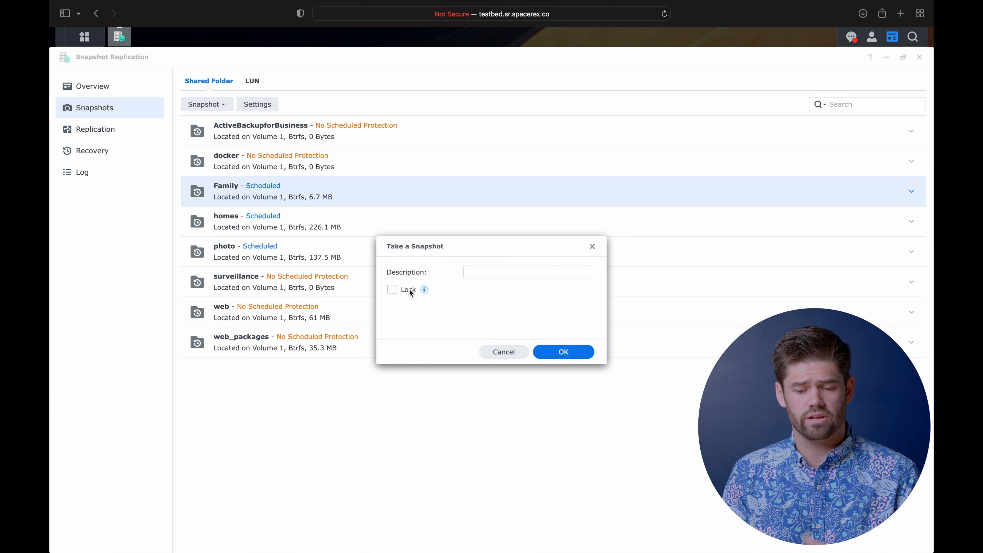
mouse_move(430, 292)
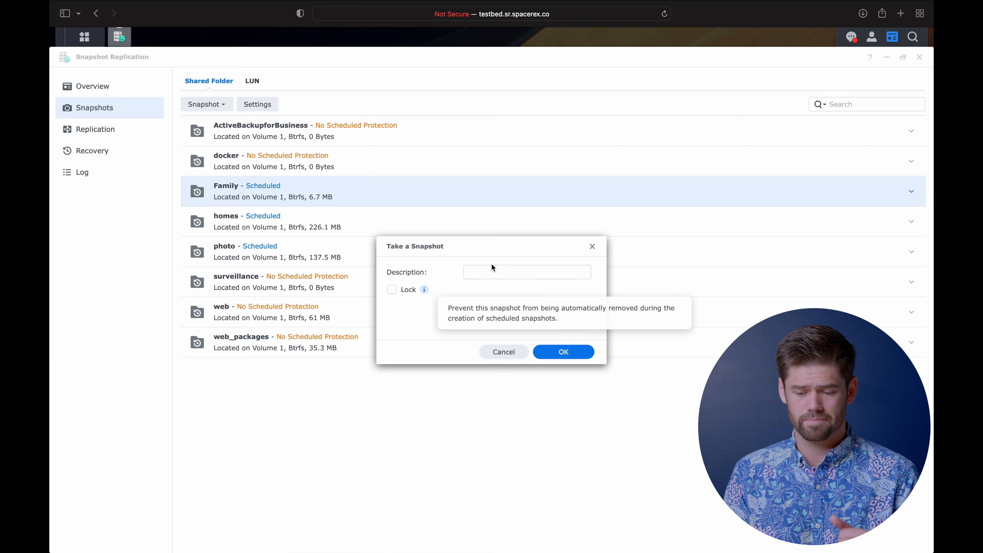
click(490, 272)
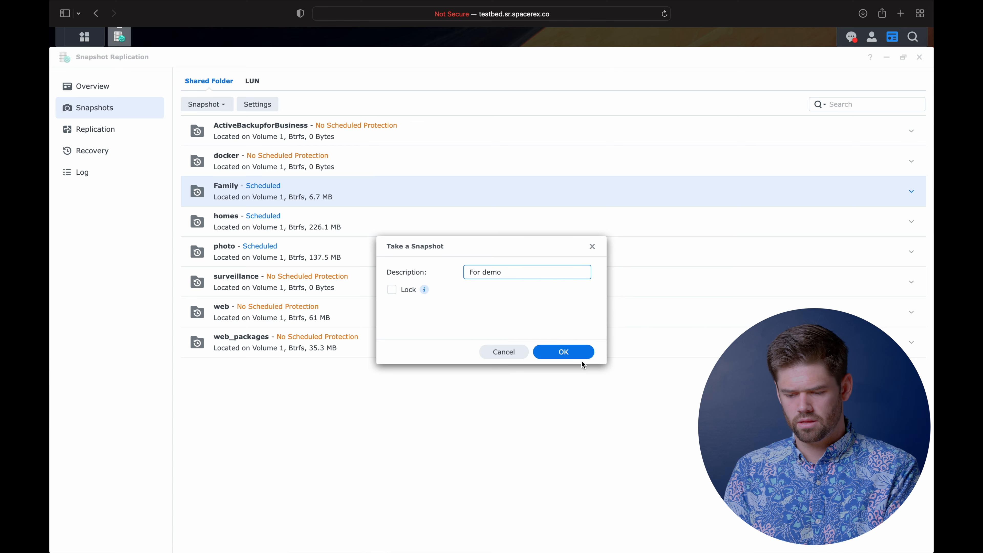
click(573, 354)
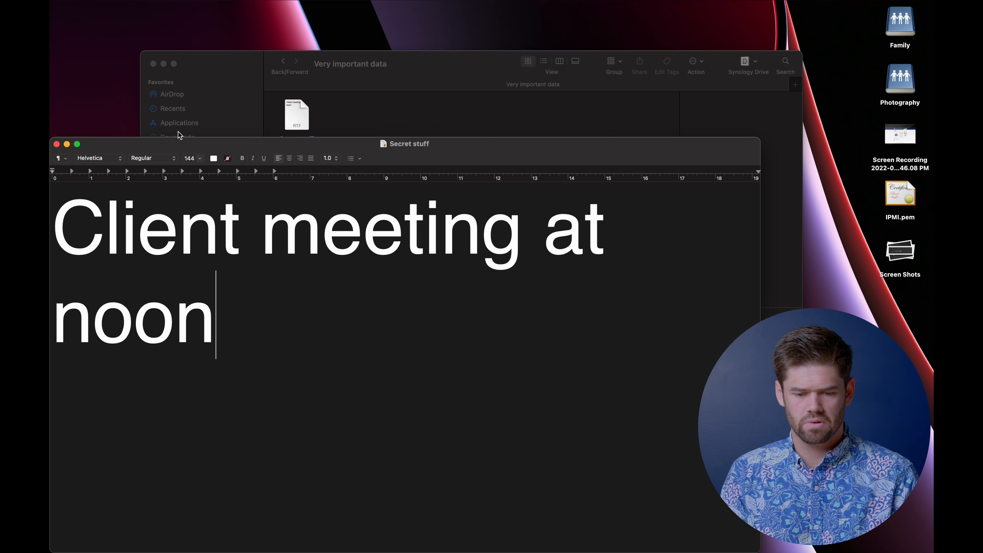
- Replace 'noon' with 'asdf we asdg' in the Secret stuff note and save it
double_click(216, 329)
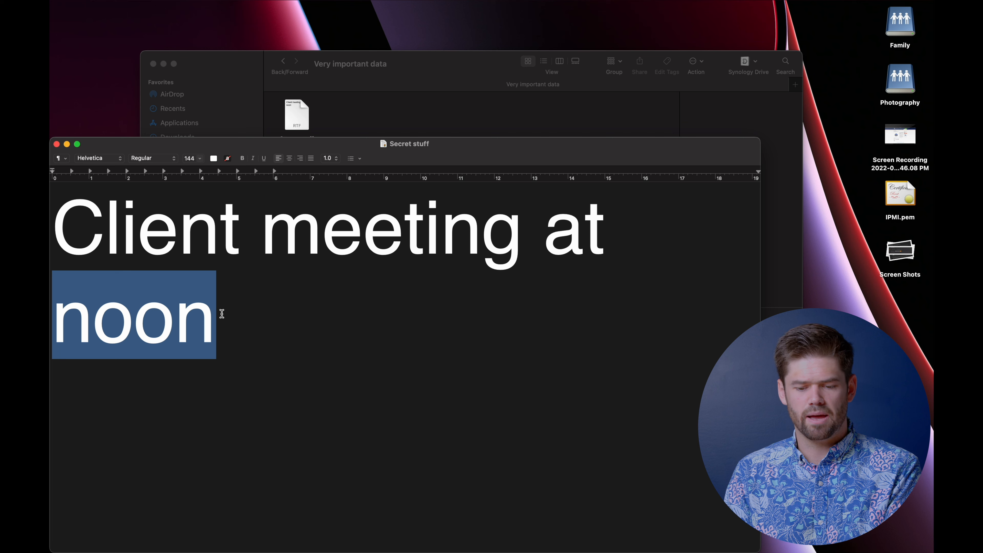
text(asdf we asdg)
key(super+s)
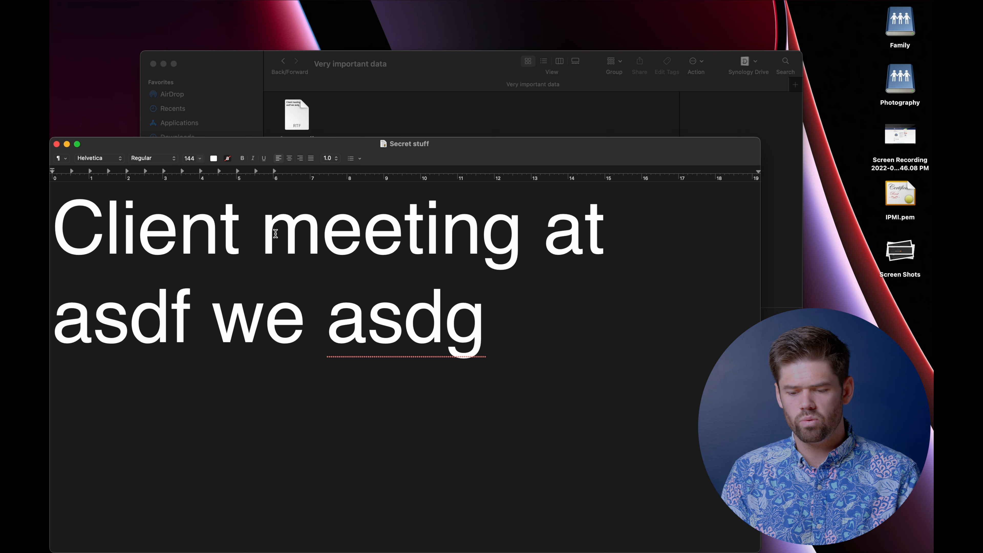
click(379, 114)
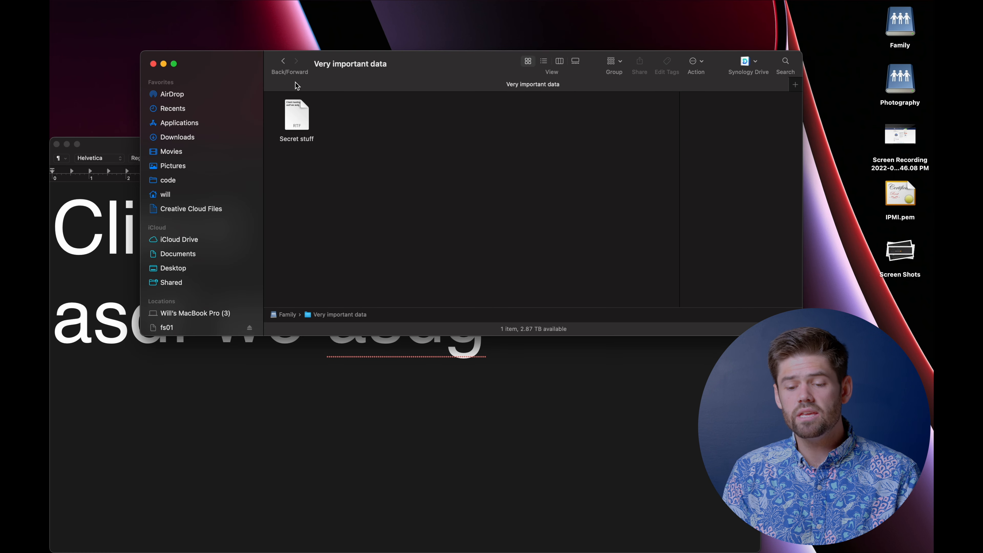
- Navigate to Very important data inside the #snapshot GMT-07-2022.07.16-06.51.13 folder
click(284, 61)
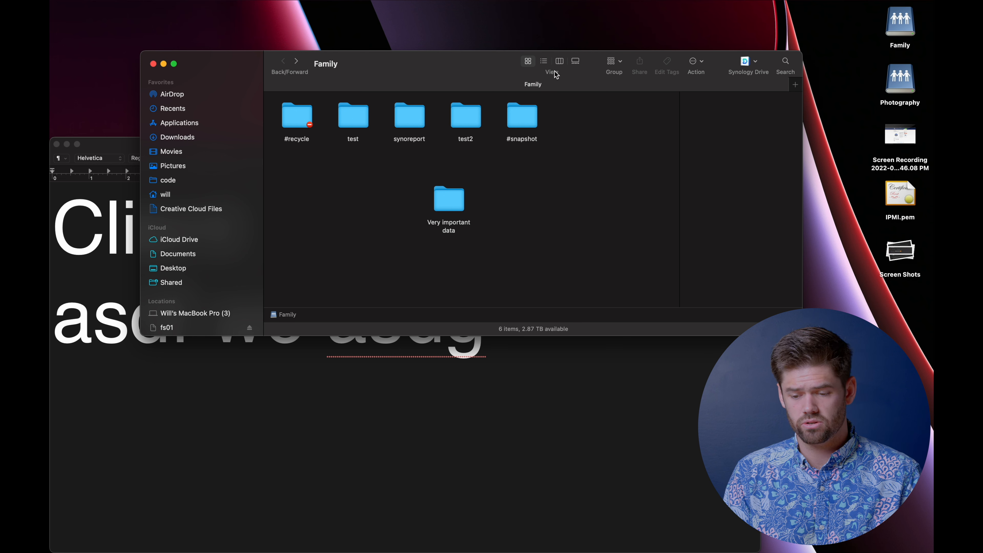
double_click(528, 110)
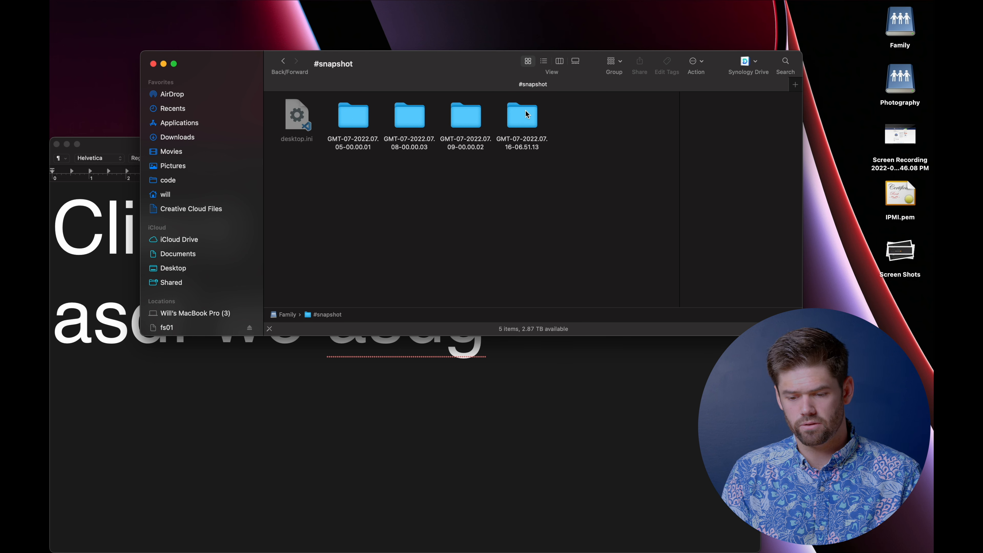
click(529, 117)
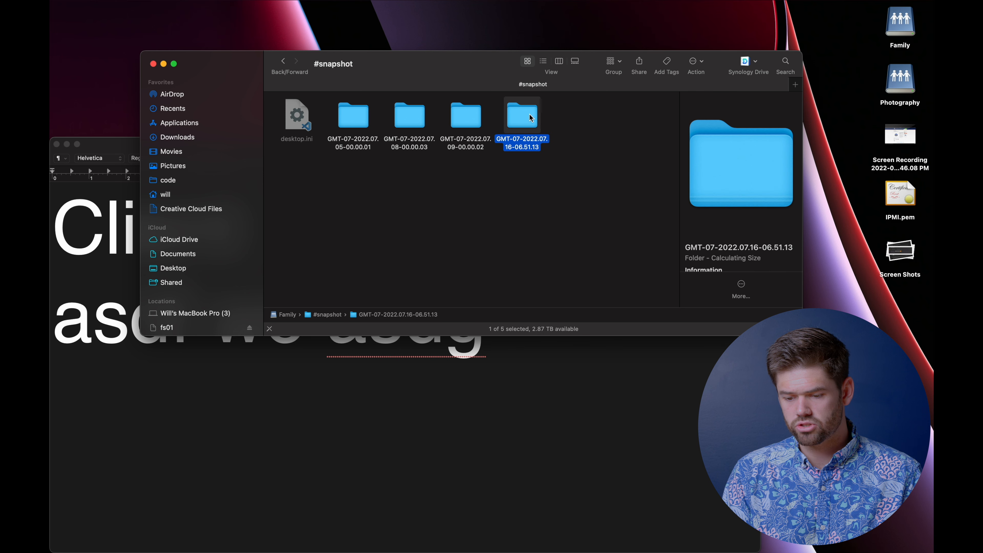
double_click(530, 117)
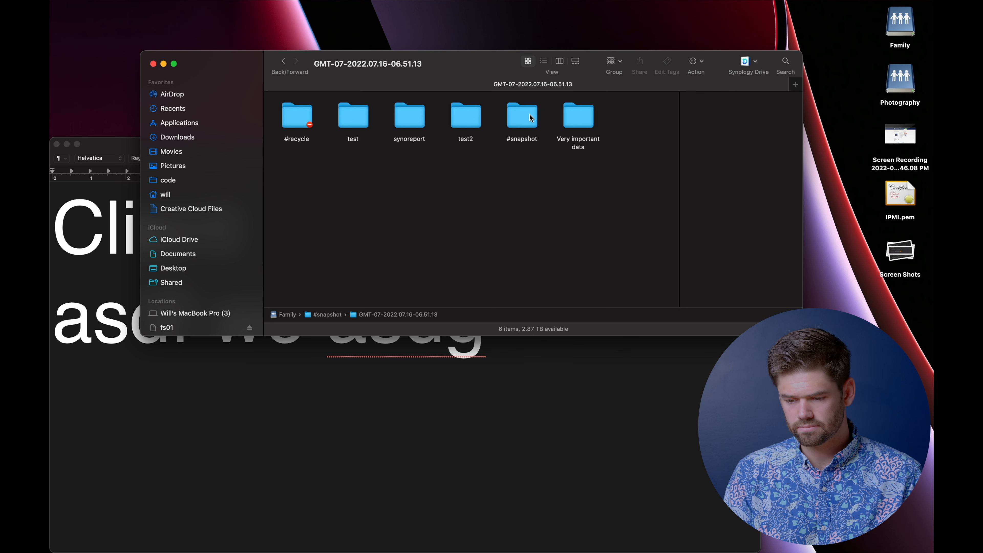
double_click(579, 114)
double_click(297, 117)
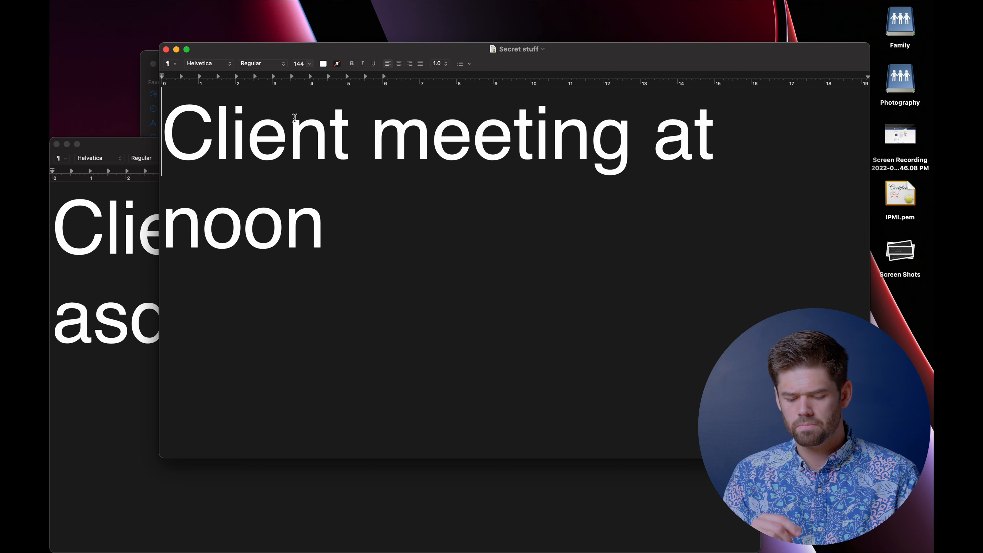
text(tioahsd)
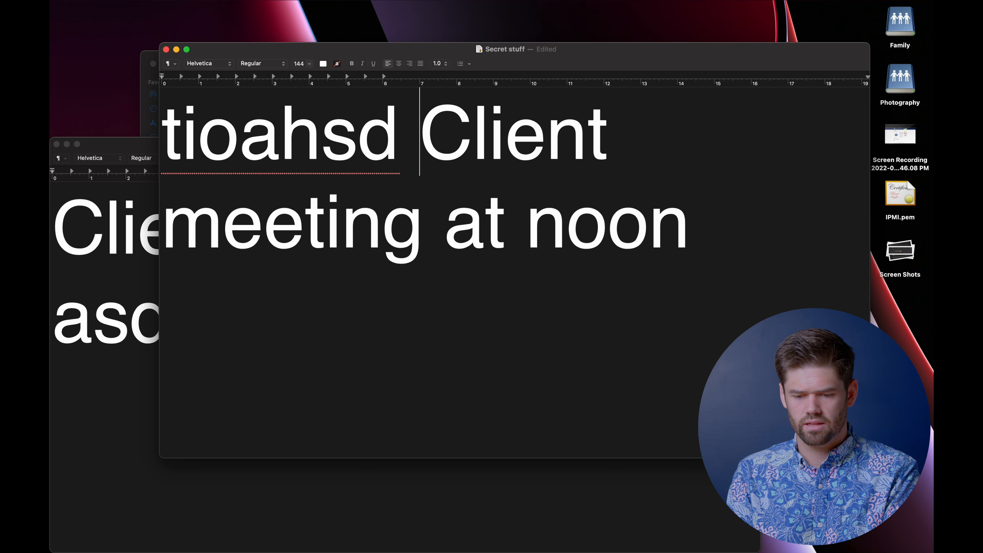
key(super+s)
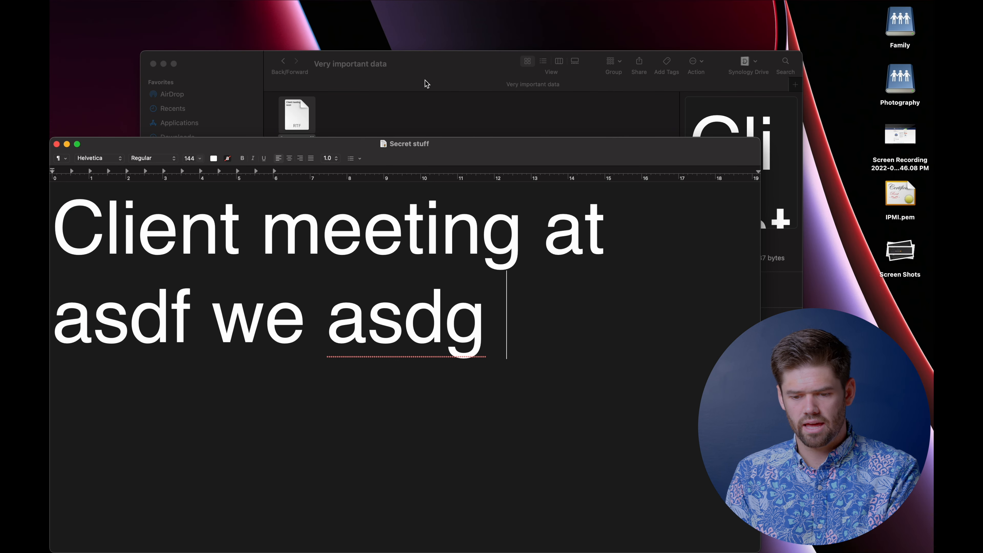
- Move the snapshot window aside and close the unsaved Secret stuff document
click(416, 99)
drag(420, 74, 446, 43)
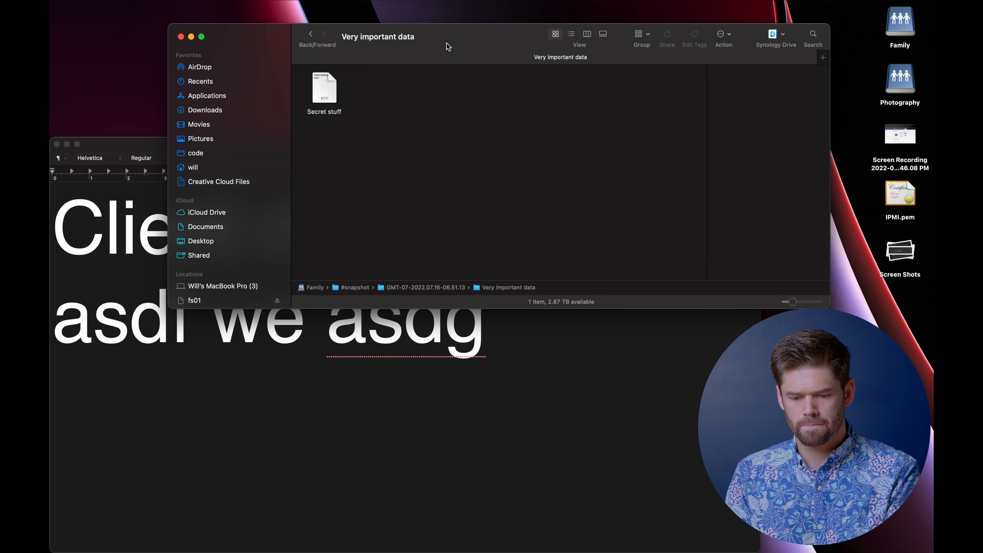
click(346, 415)
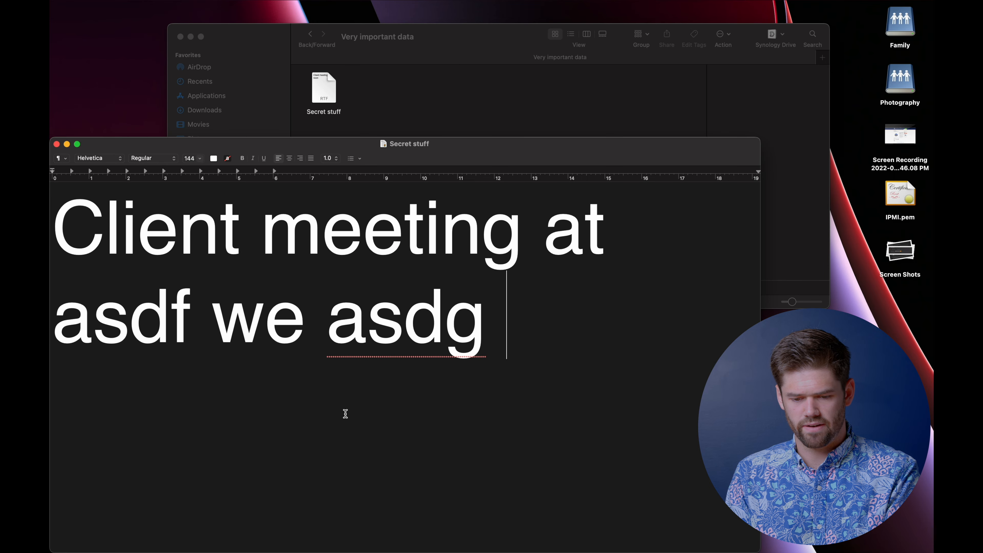
click(404, 382)
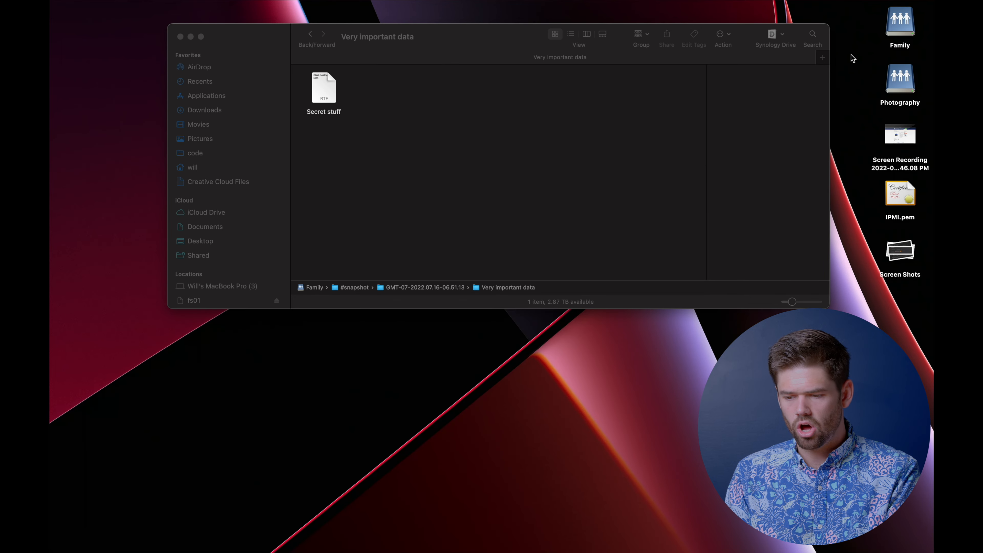
- Replace Family's live Secret stuff with the snapshot copy and open it to verify
double_click(899, 23)
drag(428, 53, 364, 254)
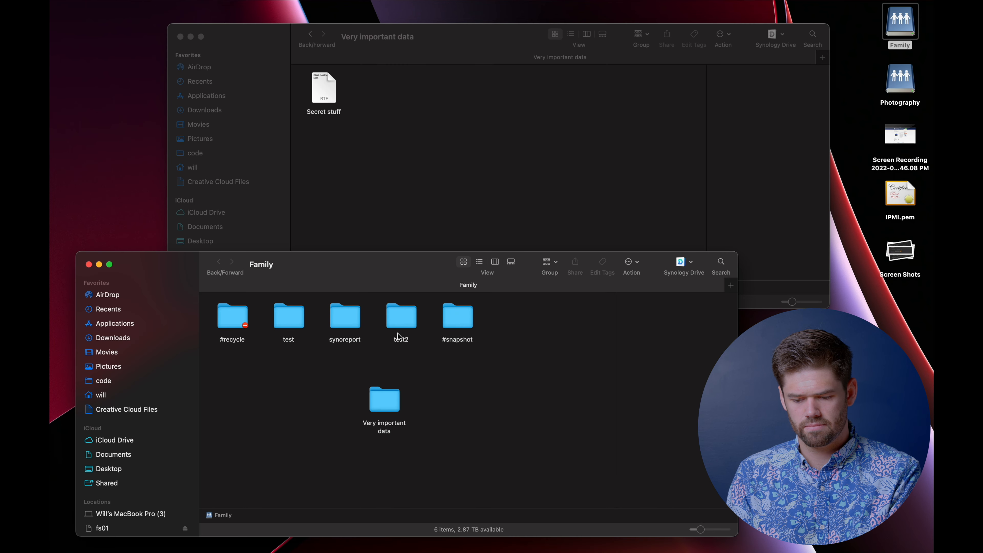
double_click(384, 399)
drag(326, 89, 316, 367)
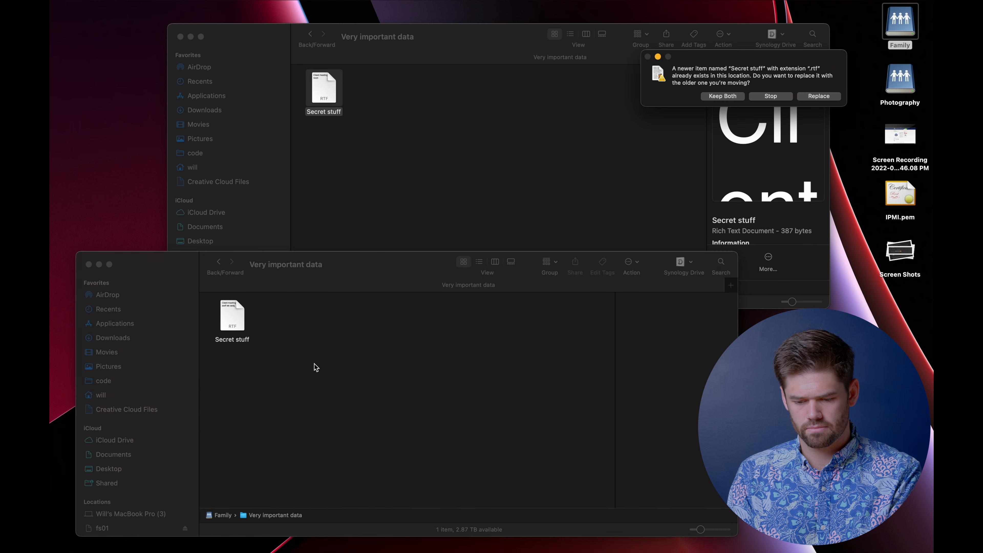
click(818, 96)
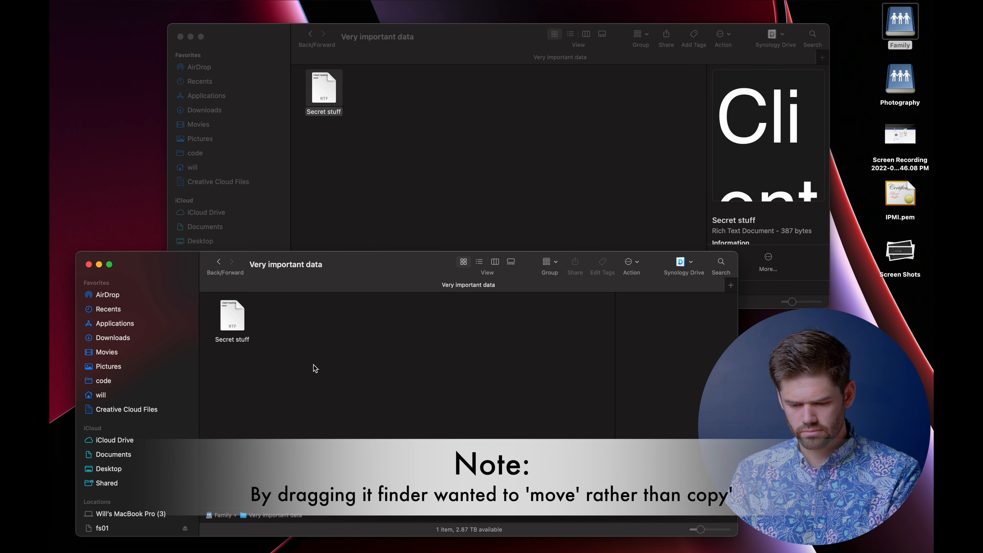
click(237, 313)
double_click(235, 310)
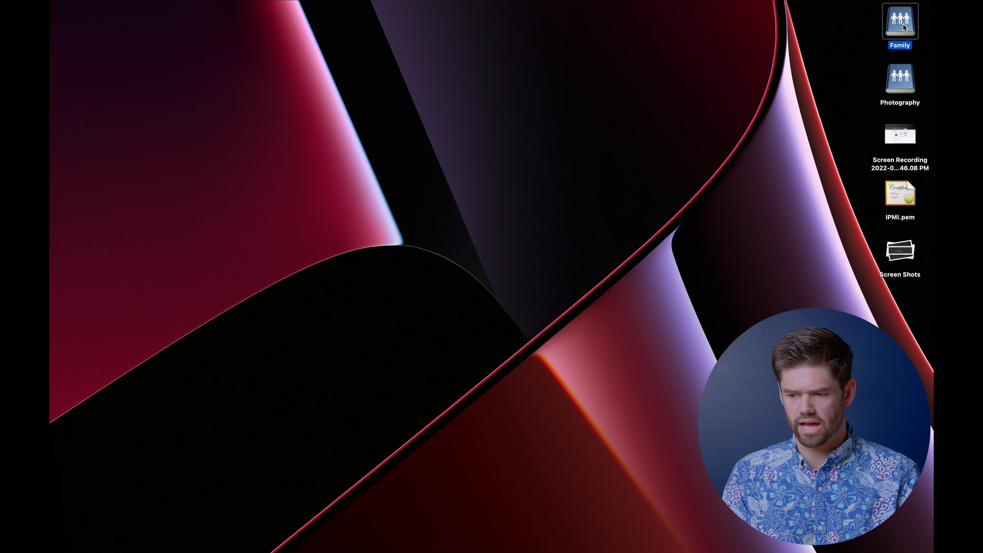
- Compress test, synoreport, test2 and Very important data into one zip archive
key(super+o)
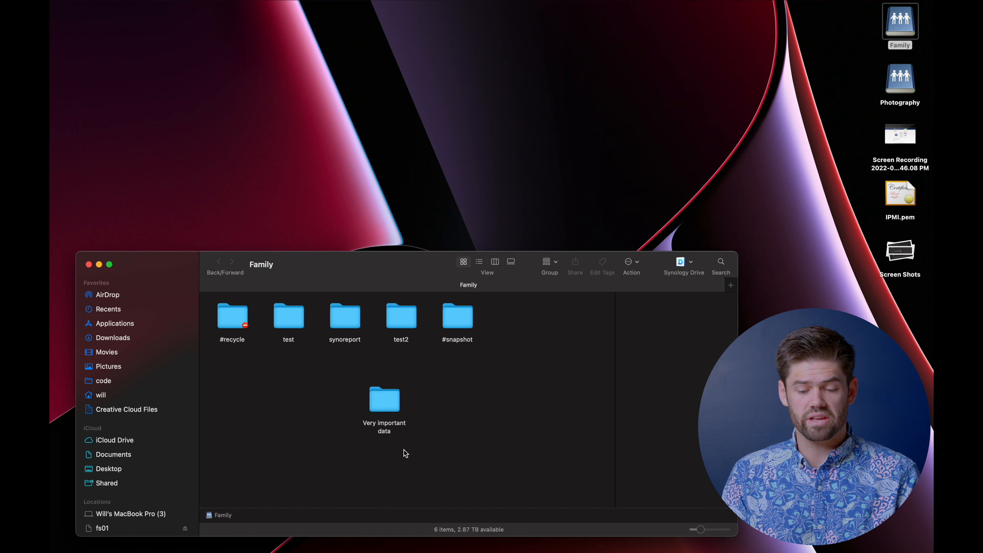
drag(383, 432, 294, 316)
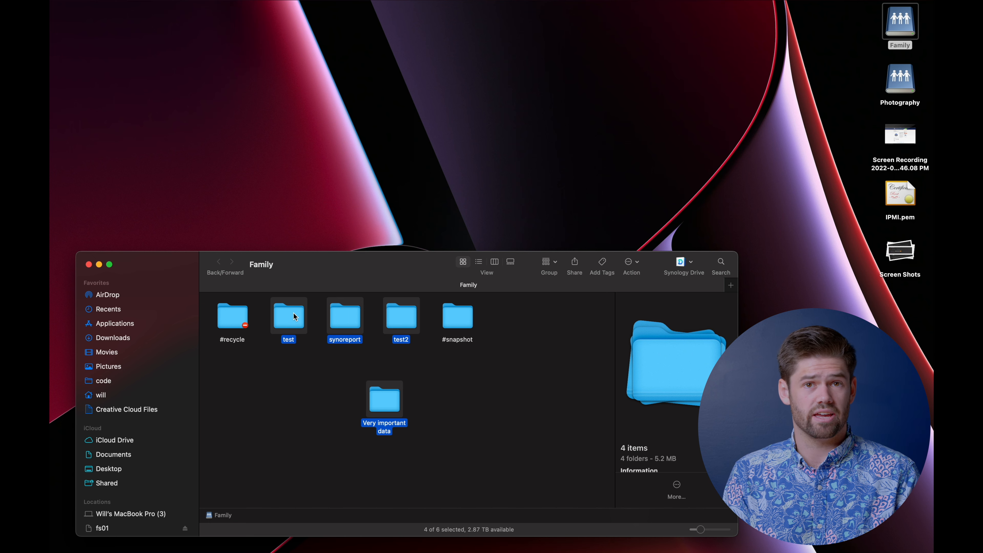
right_click(294, 315)
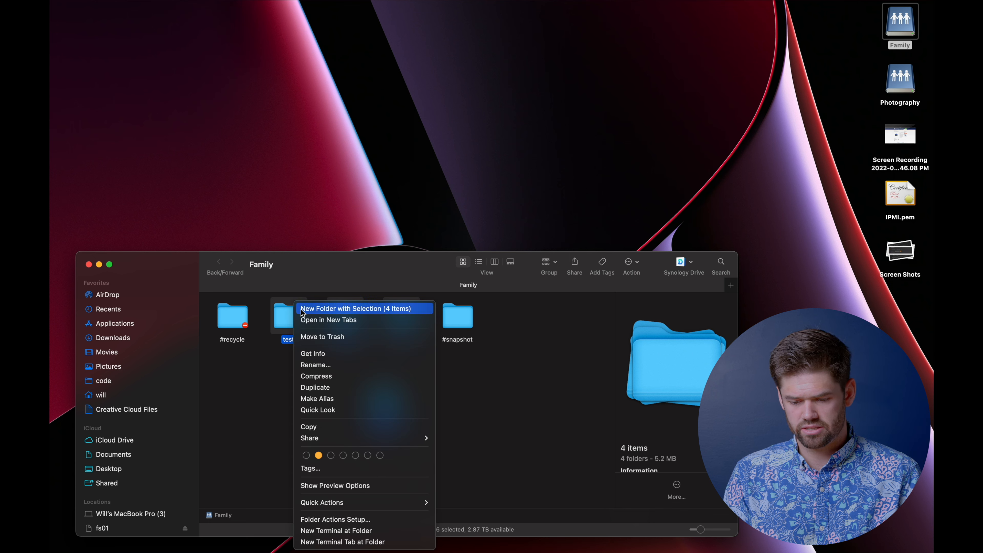
mouse_move(353, 441)
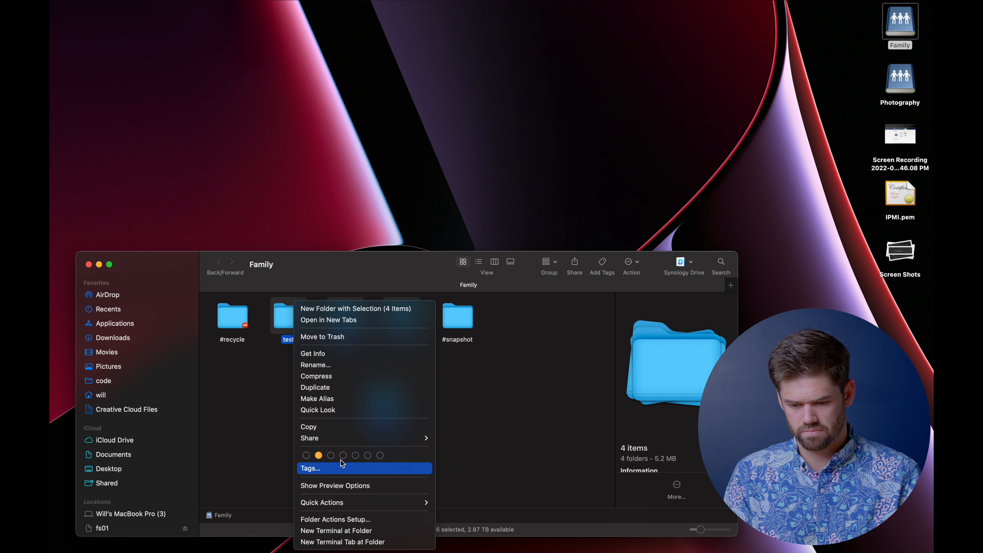
click(347, 377)
drag(325, 383, 324, 383)
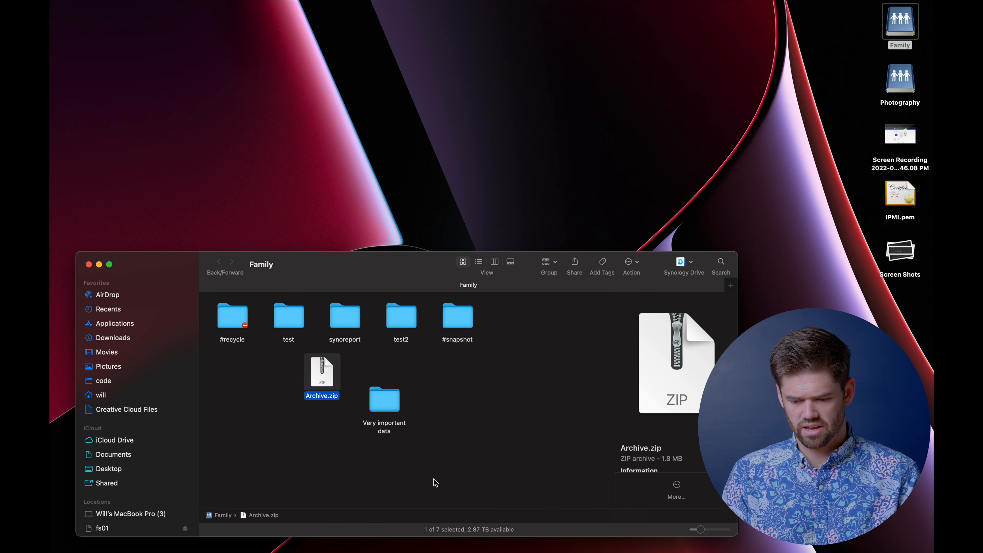
- Delete the four original folders permanently from Family
click(393, 387)
drag(424, 317, 281, 319)
right_click(279, 319)
click(321, 337)
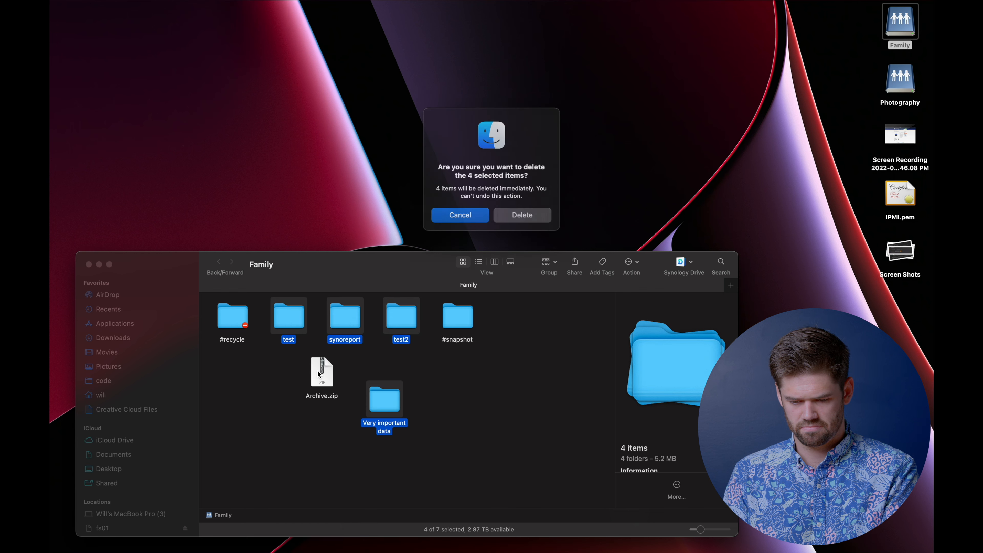
click(523, 215)
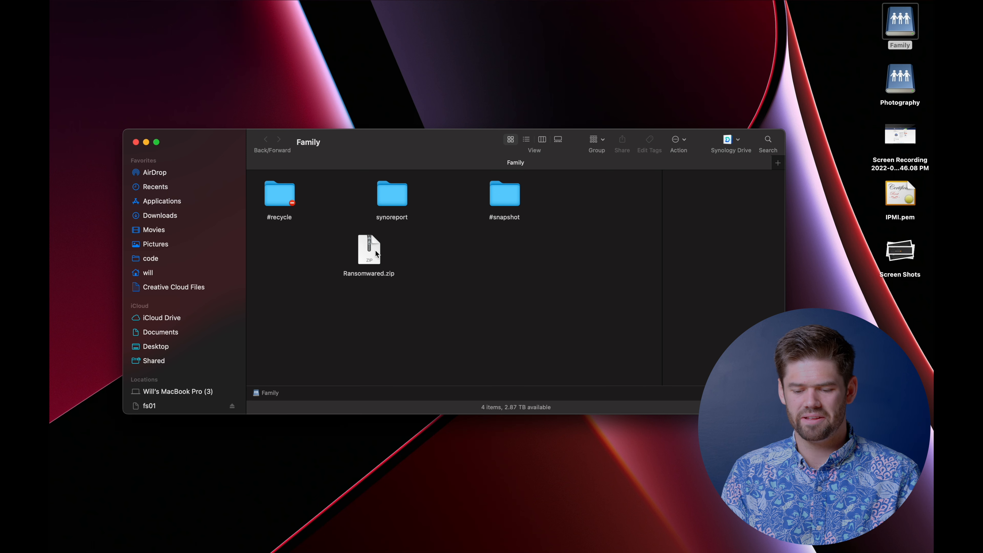
- Move Ransomwared.zip lower in the Family folder and clear the selection
click(375, 254)
drag(375, 254, 422, 271)
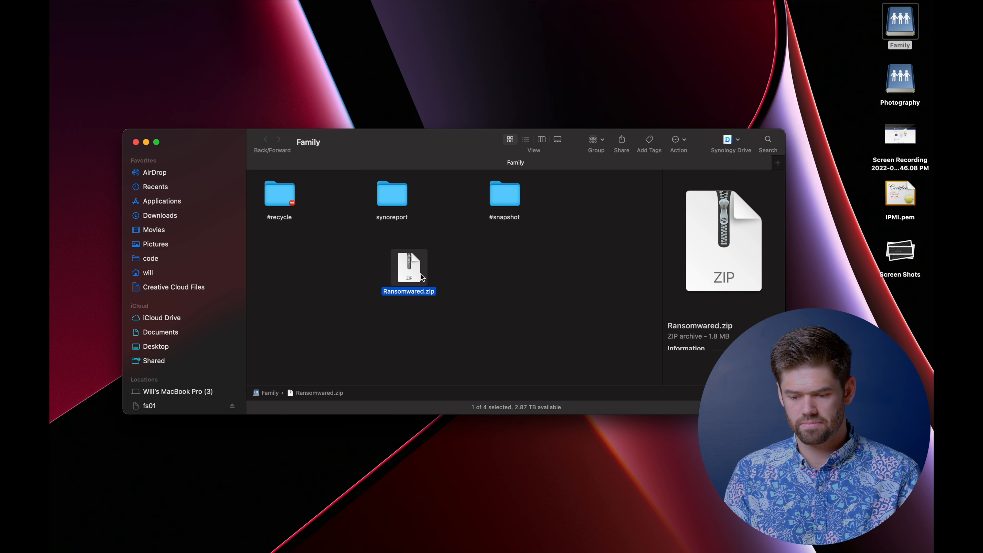
click(467, 273)
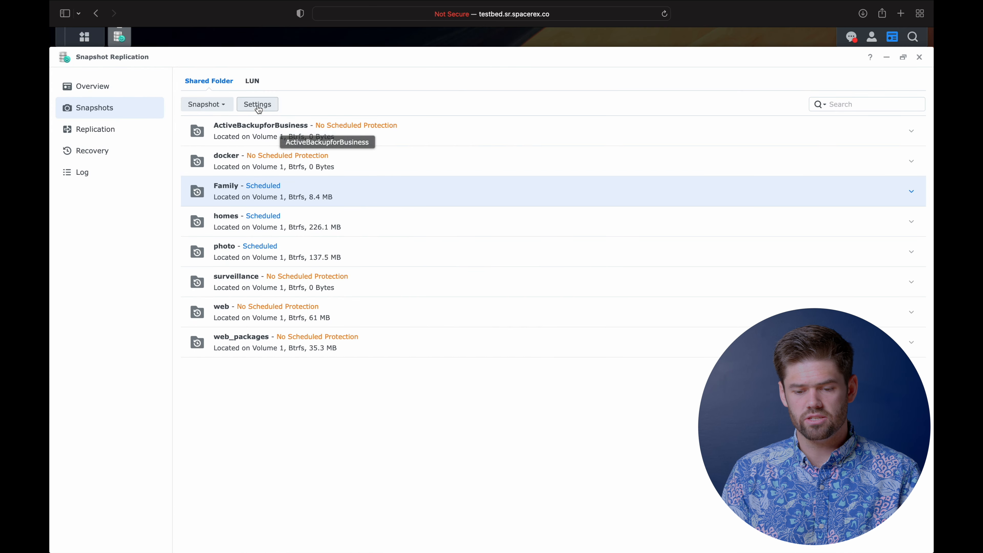
- Browse Family's GMT-07-2022.07.16-06.51.13 snapshot from Recovery, then reopen its Action menu
click(122, 150)
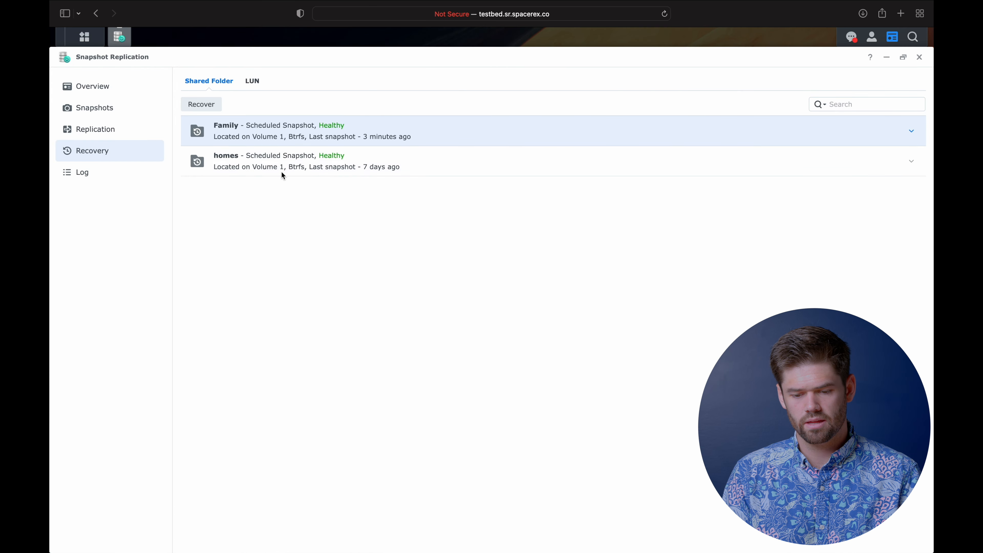
click(210, 110)
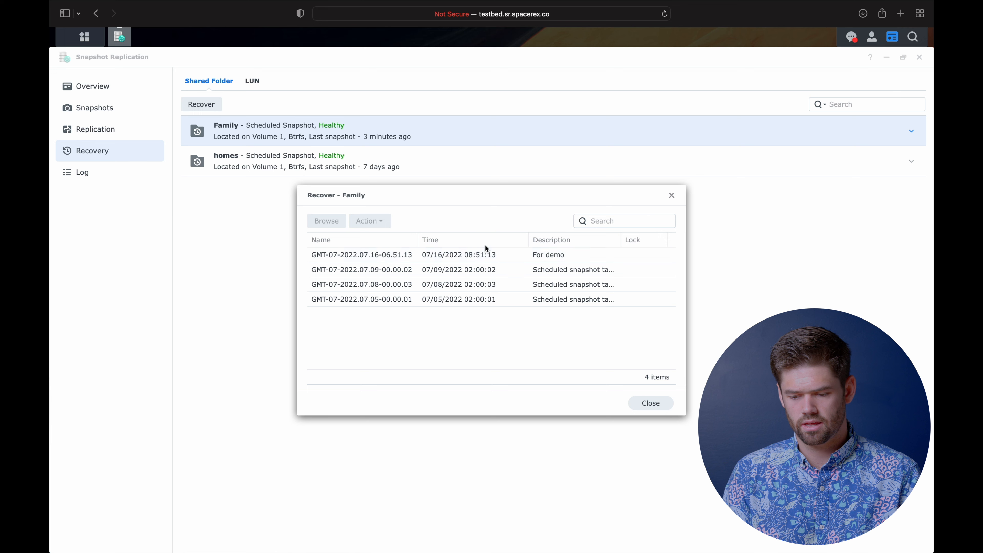
click(505, 254)
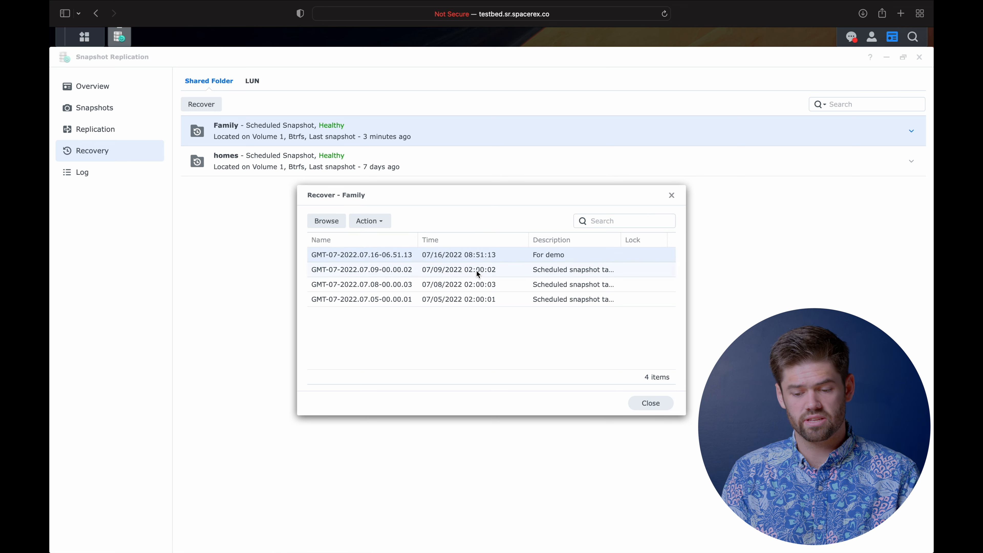
click(372, 226)
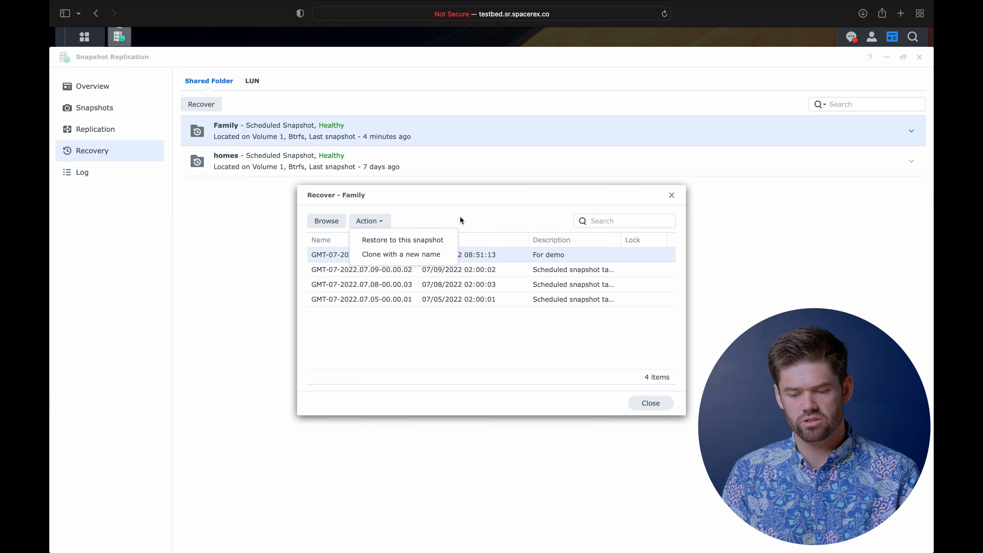
click(323, 222)
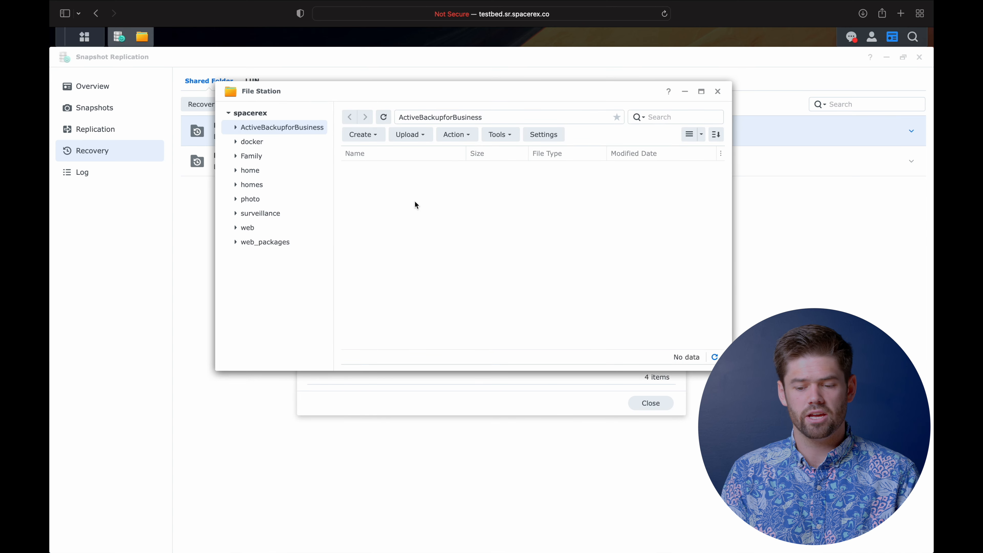
click(717, 91)
click(373, 221)
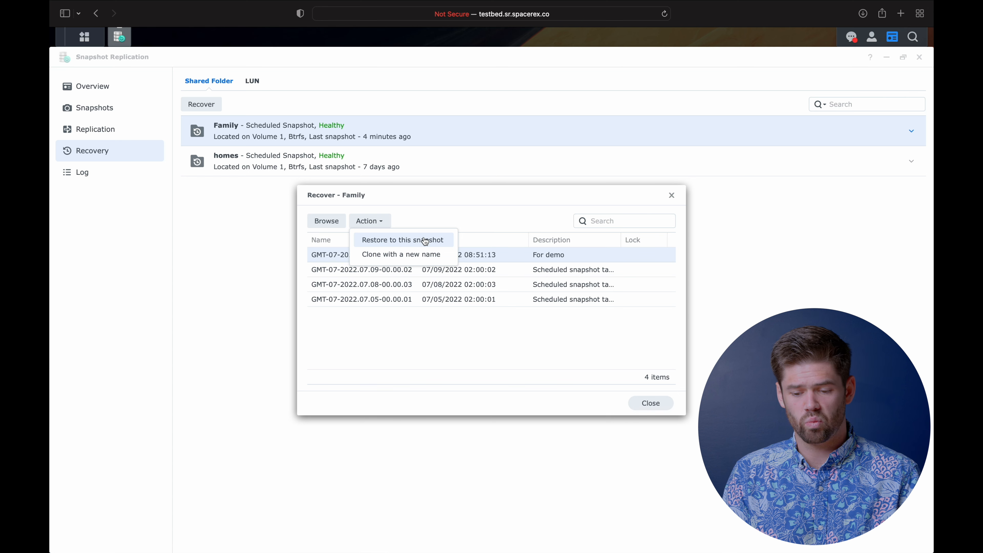
- Restore Family and its settings to the snapshot, then open pre-restore snapshot GMT-07-2022.07.16-06.56.39
click(437, 239)
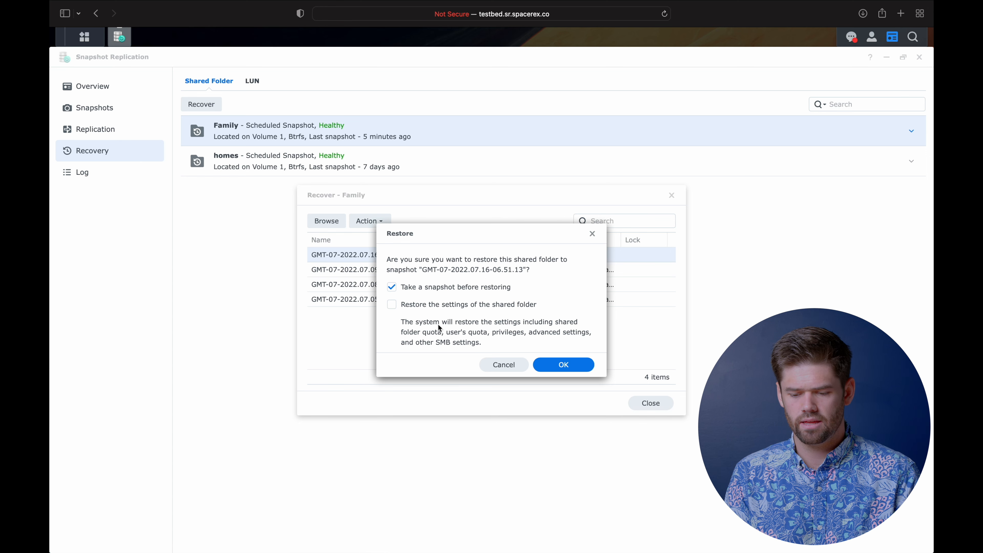
click(433, 305)
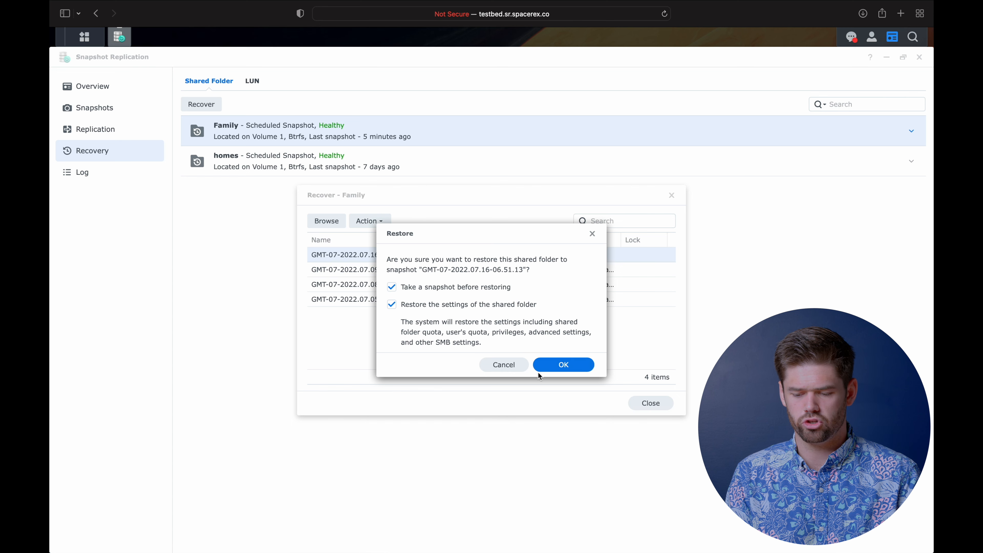
click(562, 366)
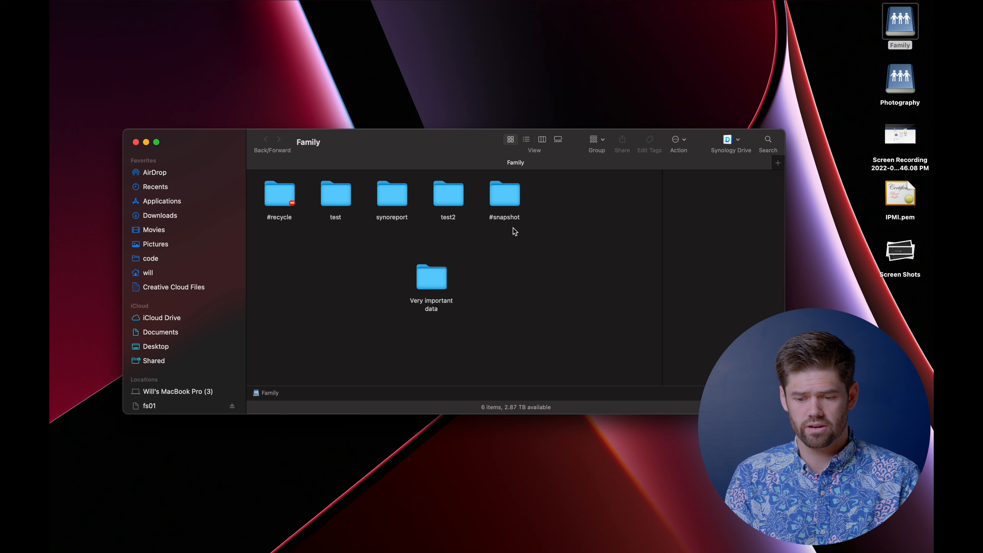
double_click(507, 200)
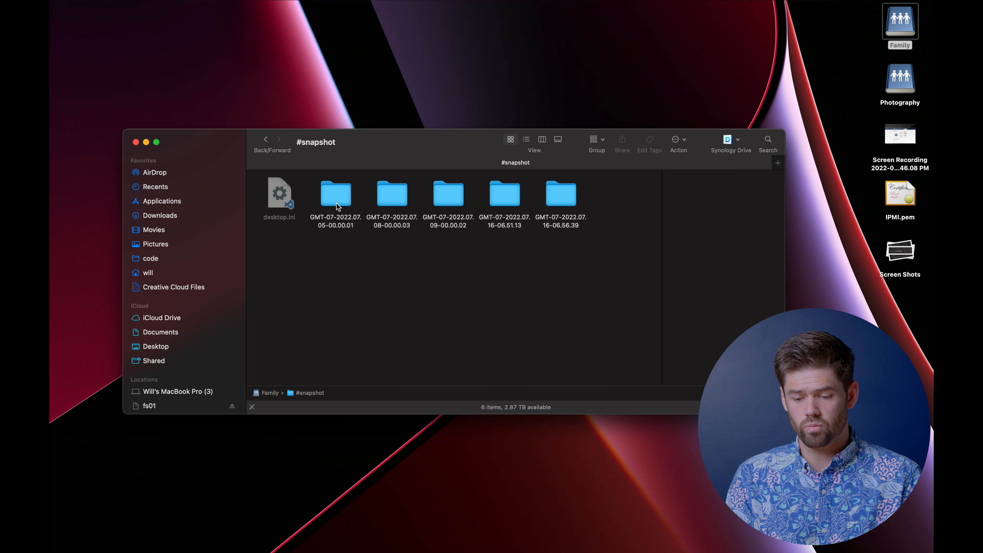
double_click(572, 197)
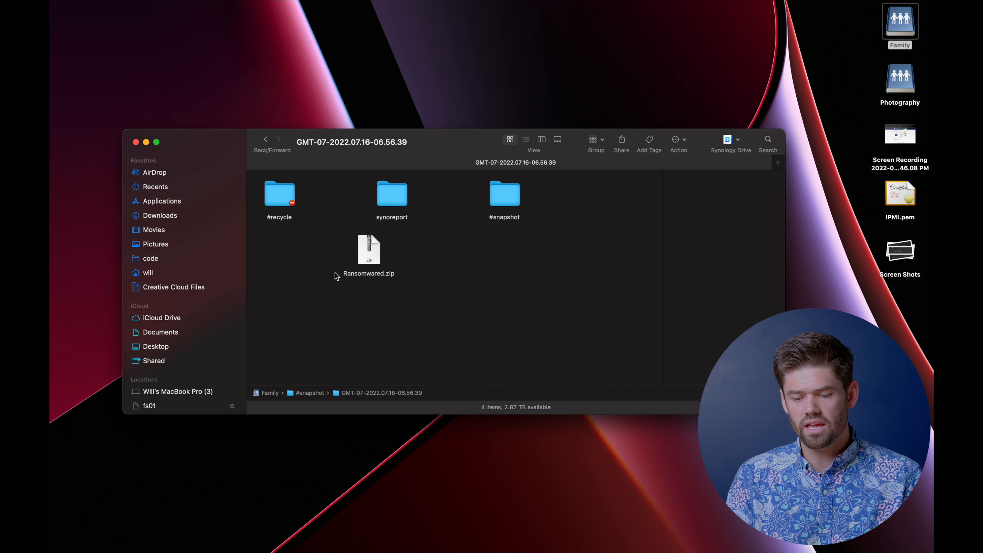